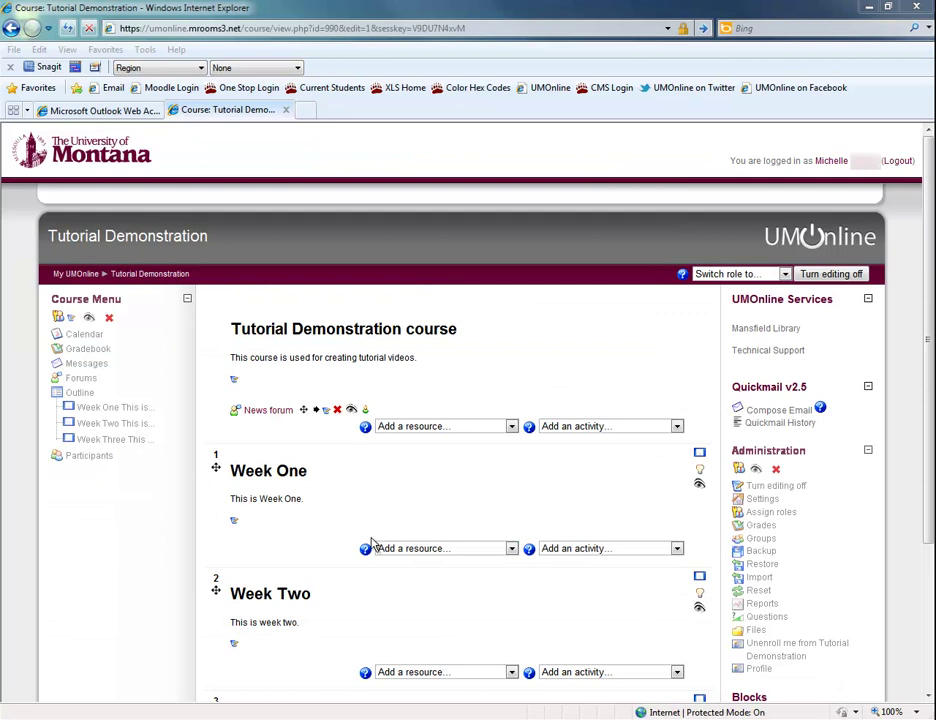
# Step: Locate the exported Blackboard test file in the Documents library, then close the file browser
pyautogui.press('super+e')
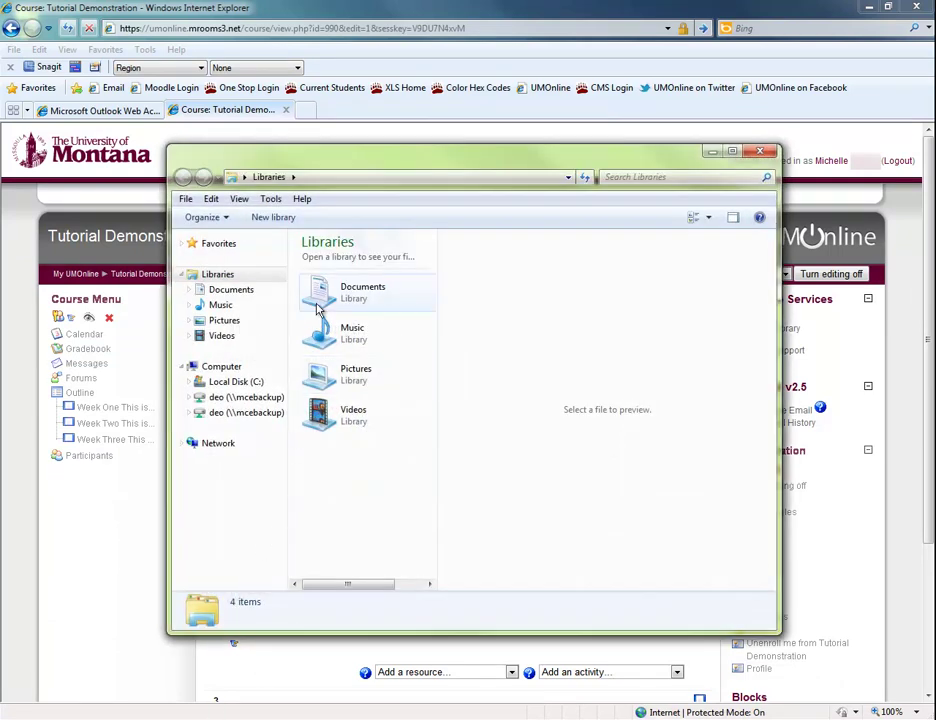
pyautogui.doubleClick(320, 292)
pyautogui.click(392, 435)
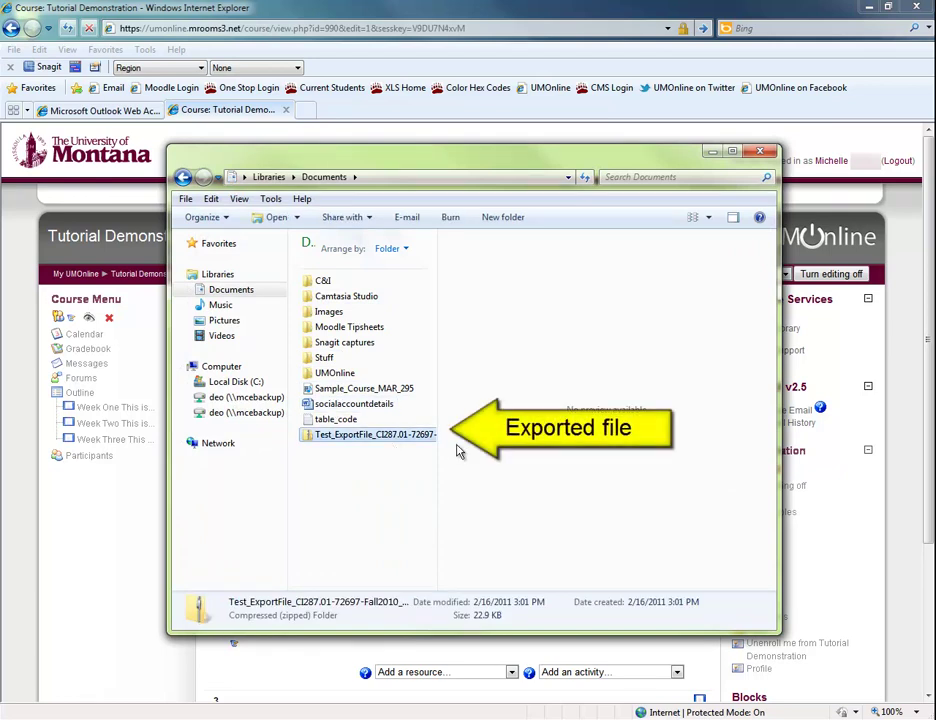
pyautogui.click(759, 153)
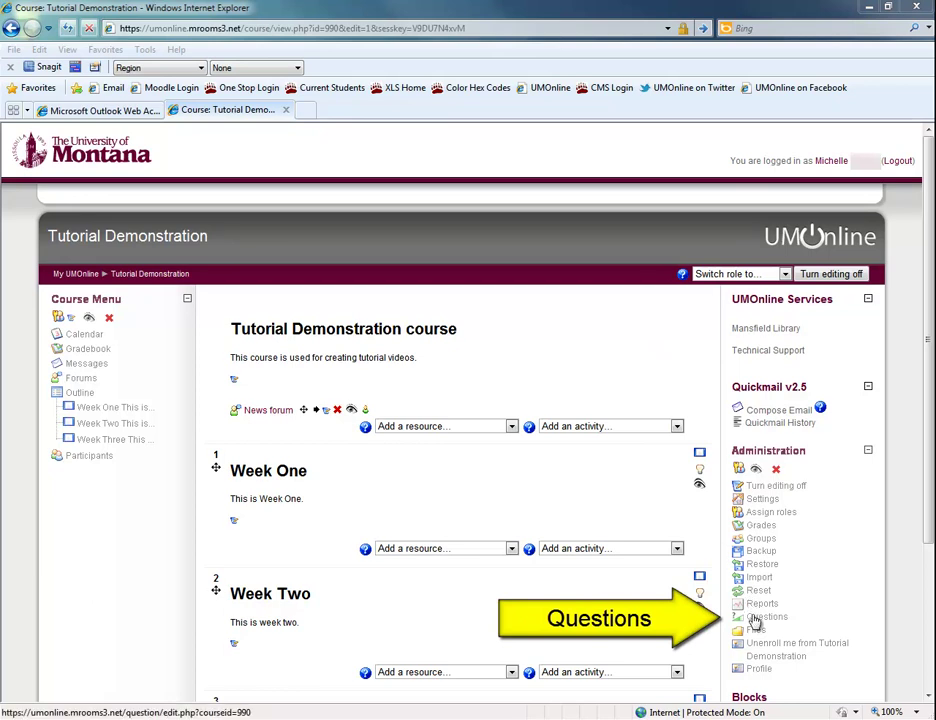
# Step: Create a question category named Quiz 1 in the course question bank
pyautogui.click(755, 621)
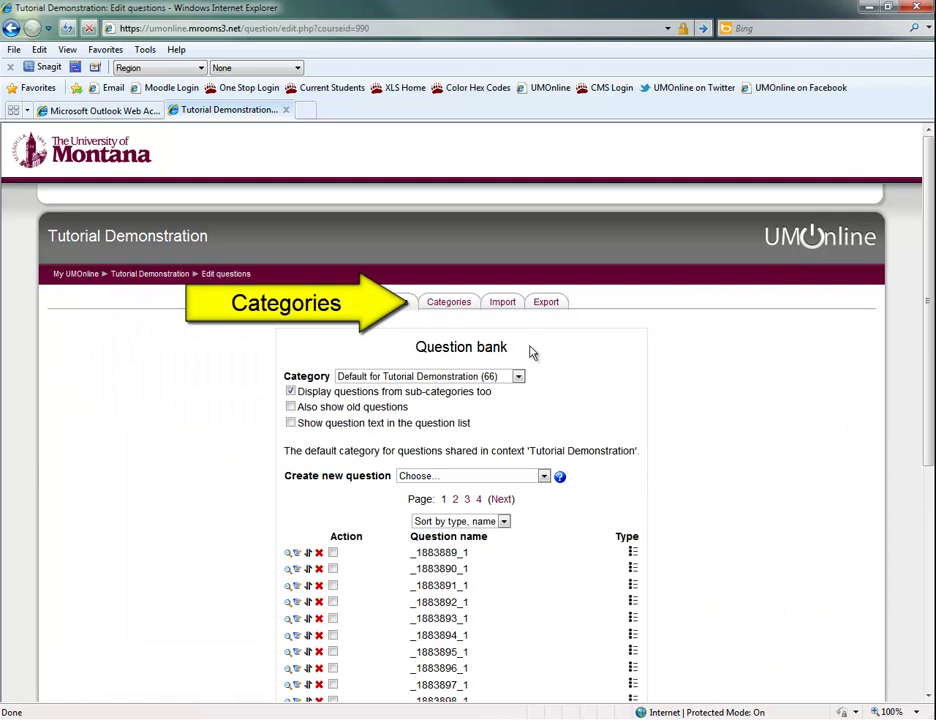
pyautogui.click(451, 302)
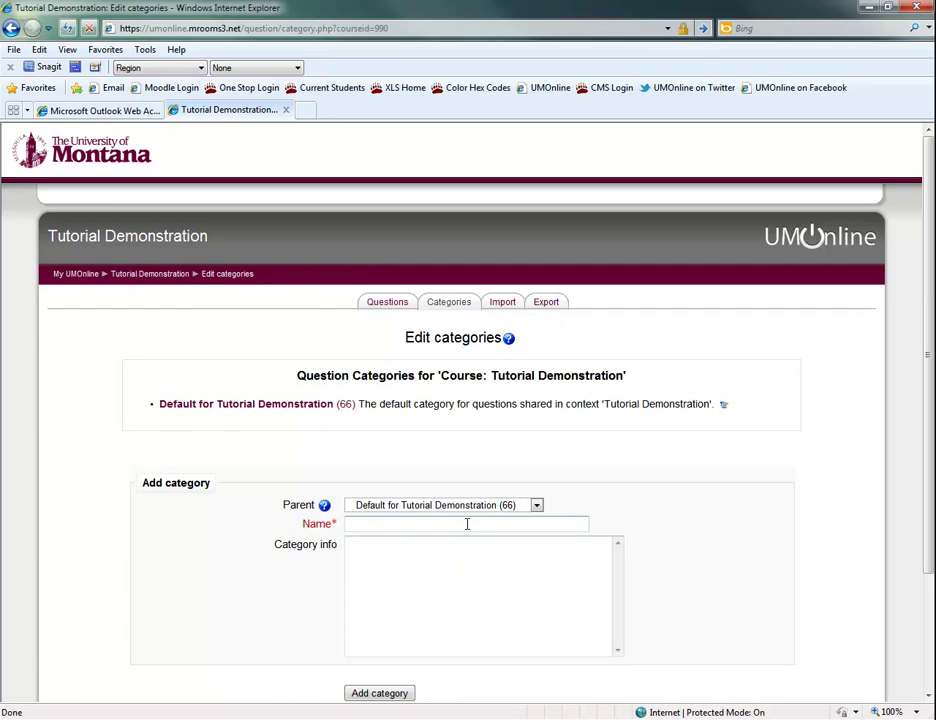
pyautogui.write('Quiz1')
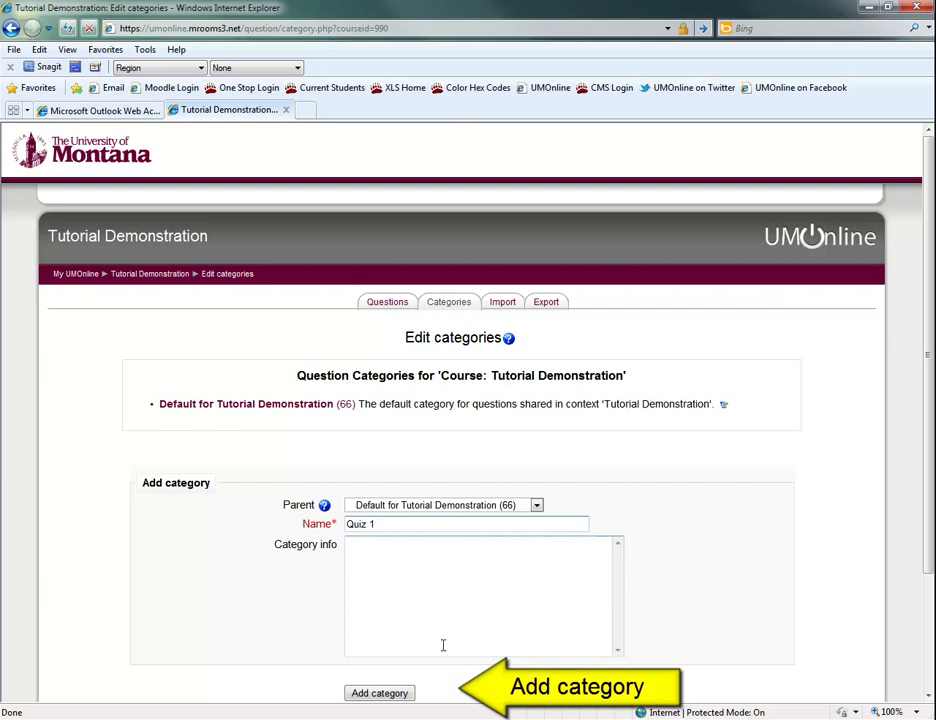
pyautogui.click(380, 693)
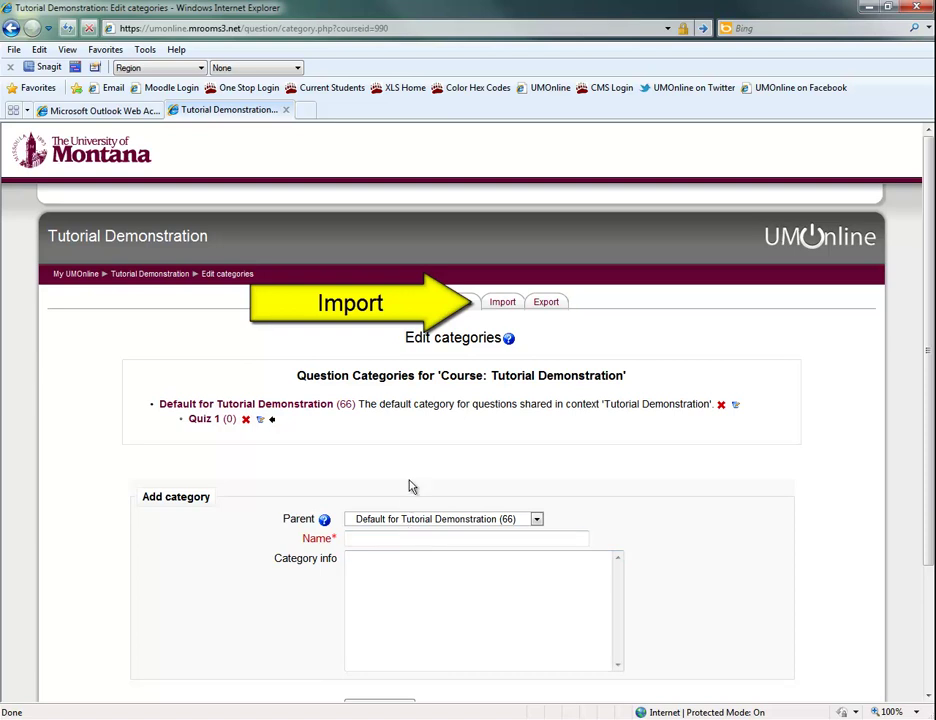
# Step: Set the question import's target category to Quiz 1 with Get category from file turned off
pyautogui.click(506, 304)
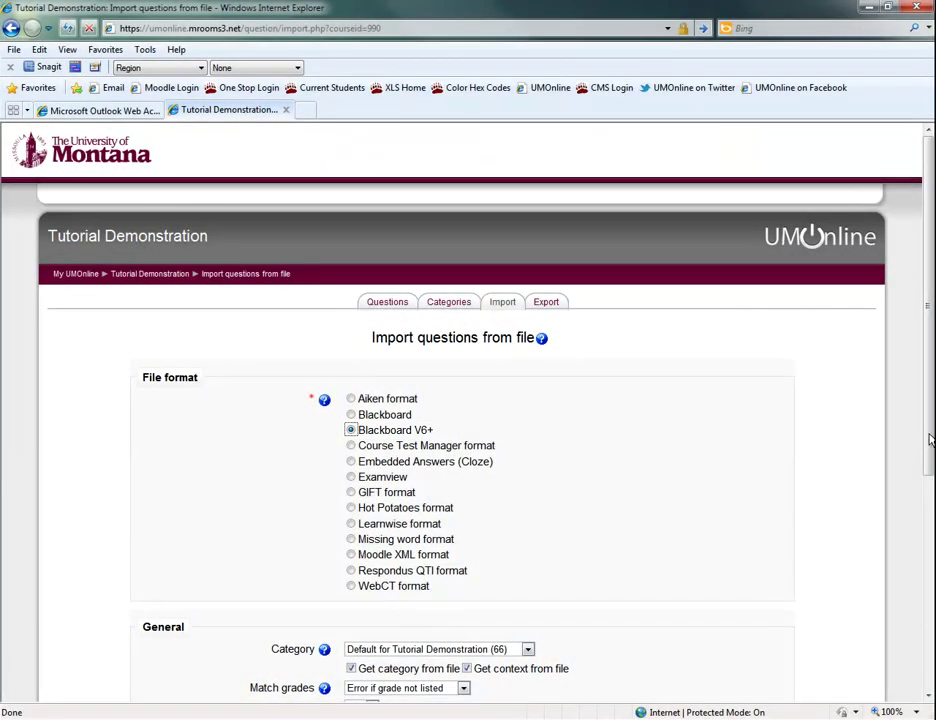
pyautogui.moveTo(929, 443); pyautogui.dragTo(929, 607)
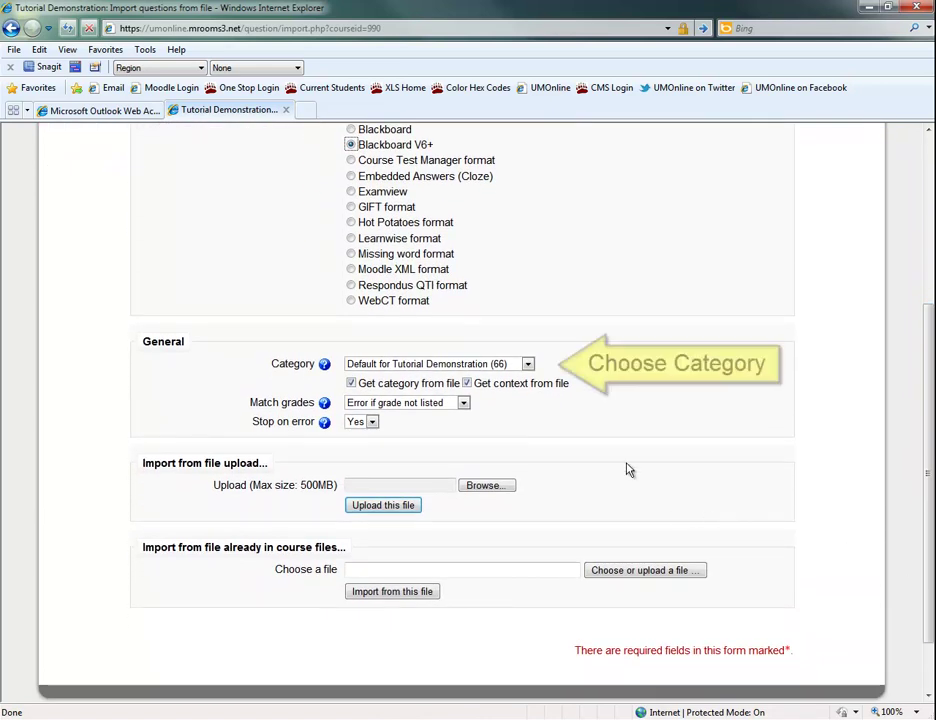
pyautogui.click(533, 367)
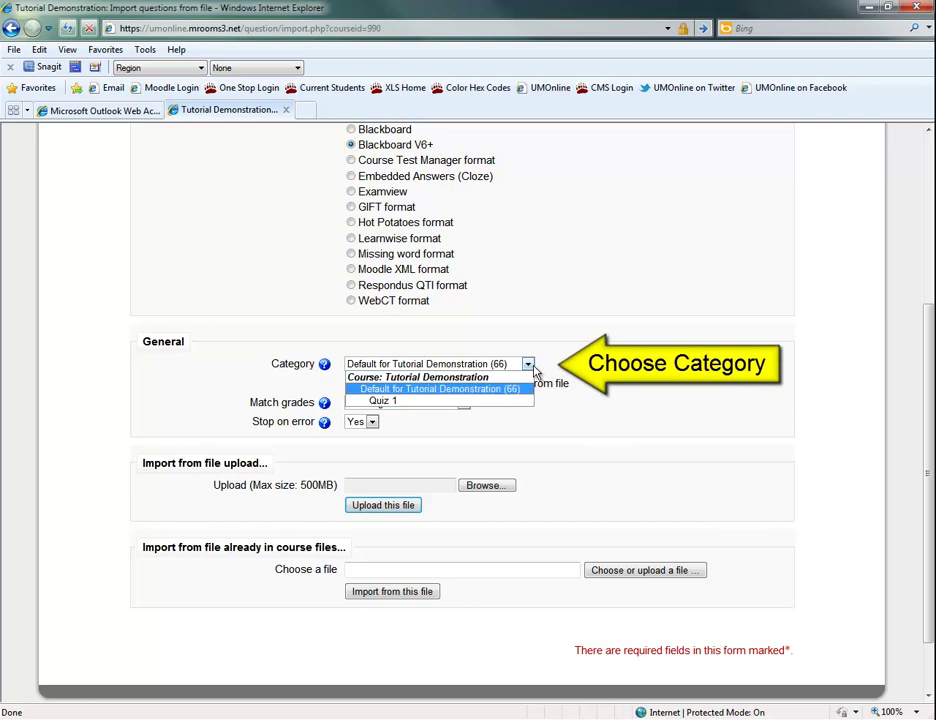
pyautogui.click(484, 401)
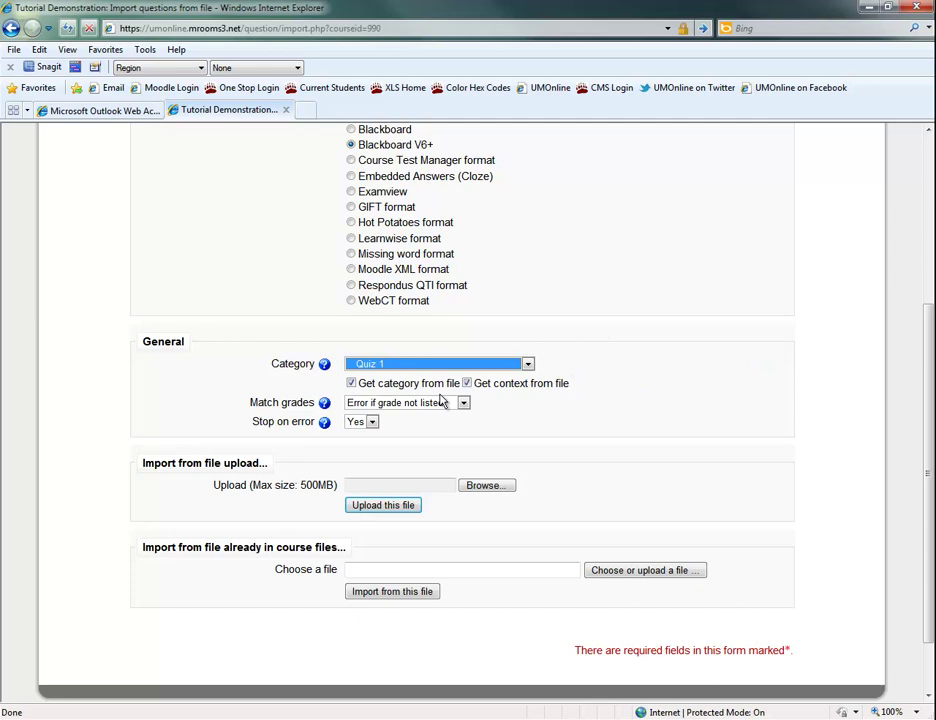
pyautogui.click(351, 384)
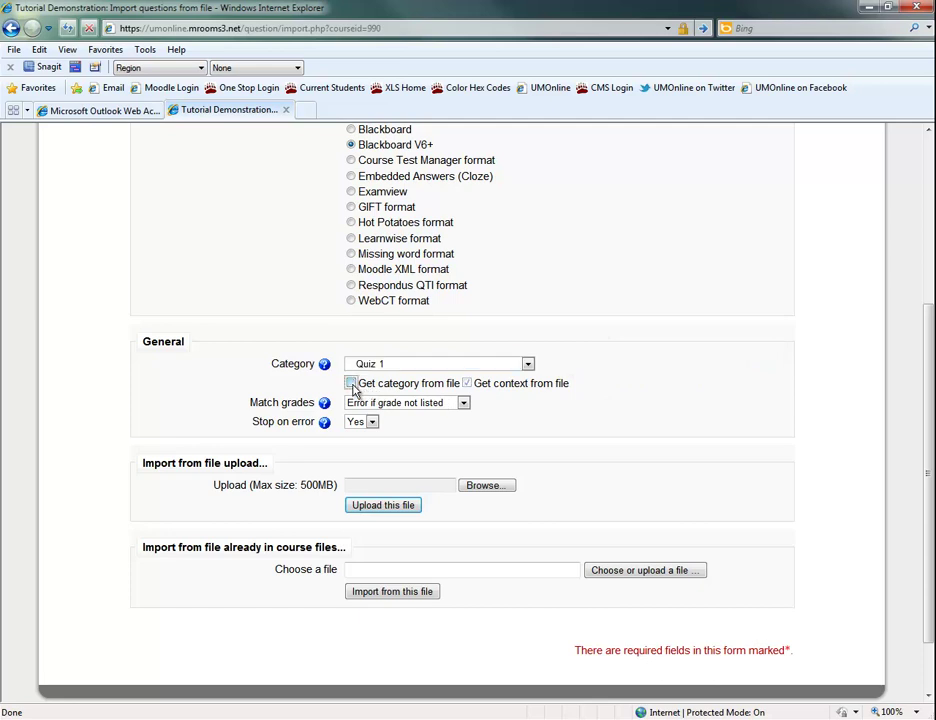
# Step: Upload the Test_ExportFile zip and review the 66 imported questions
pyautogui.click(487, 486)
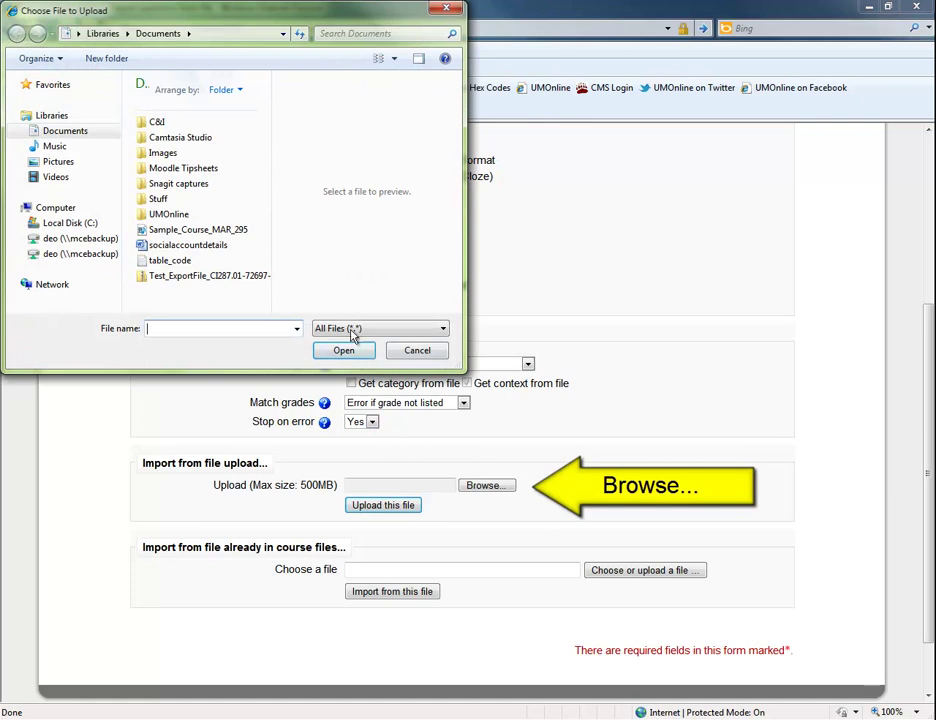
pyautogui.click(257, 277)
pyautogui.click(348, 351)
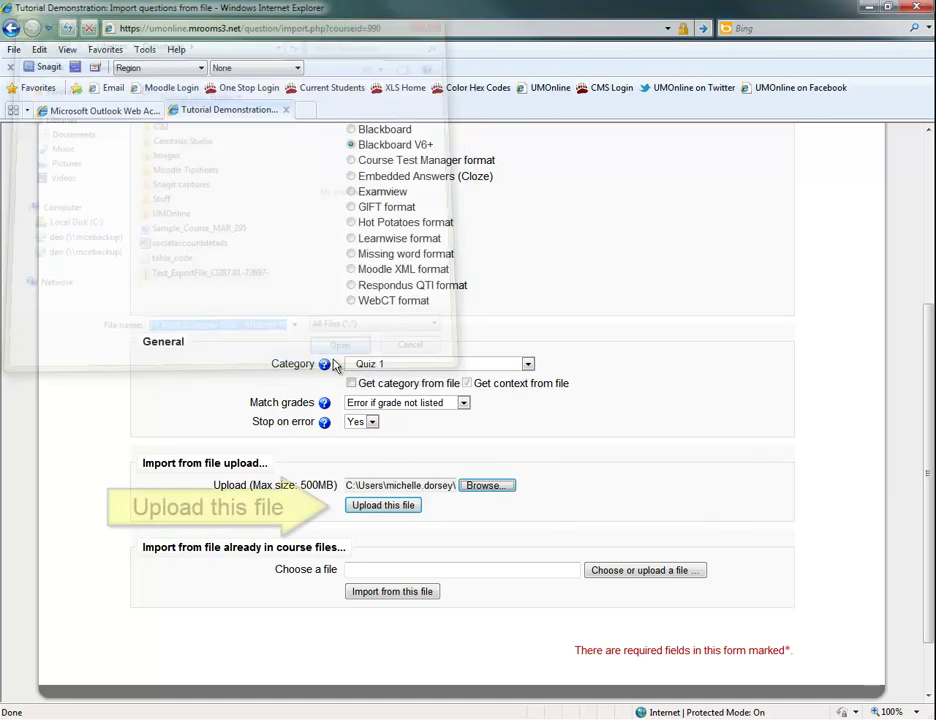
pyautogui.click(377, 507)
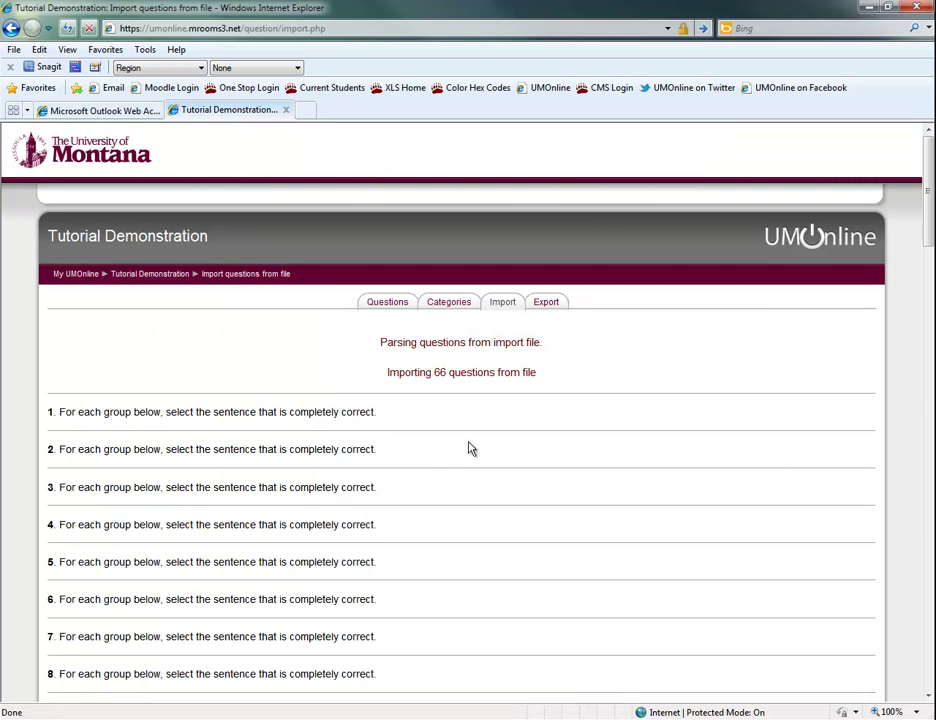
pyautogui.moveTo(926, 234); pyautogui.dragTo(928, 630)
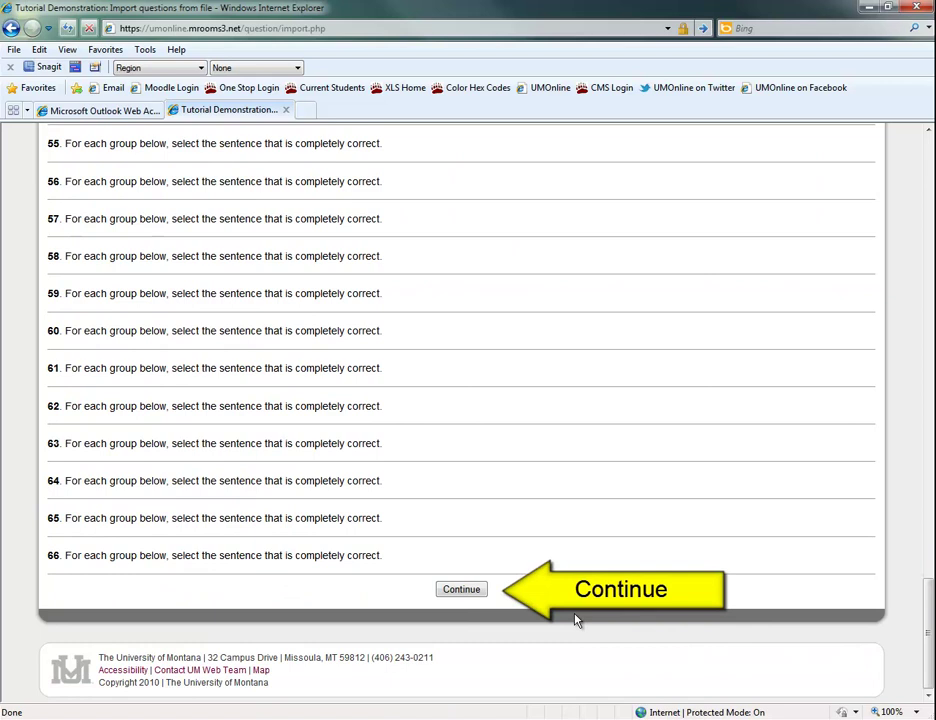
# Step: From the Tutorial Demonstration course page, add a Quiz activity to Week One
pyautogui.click(477, 592)
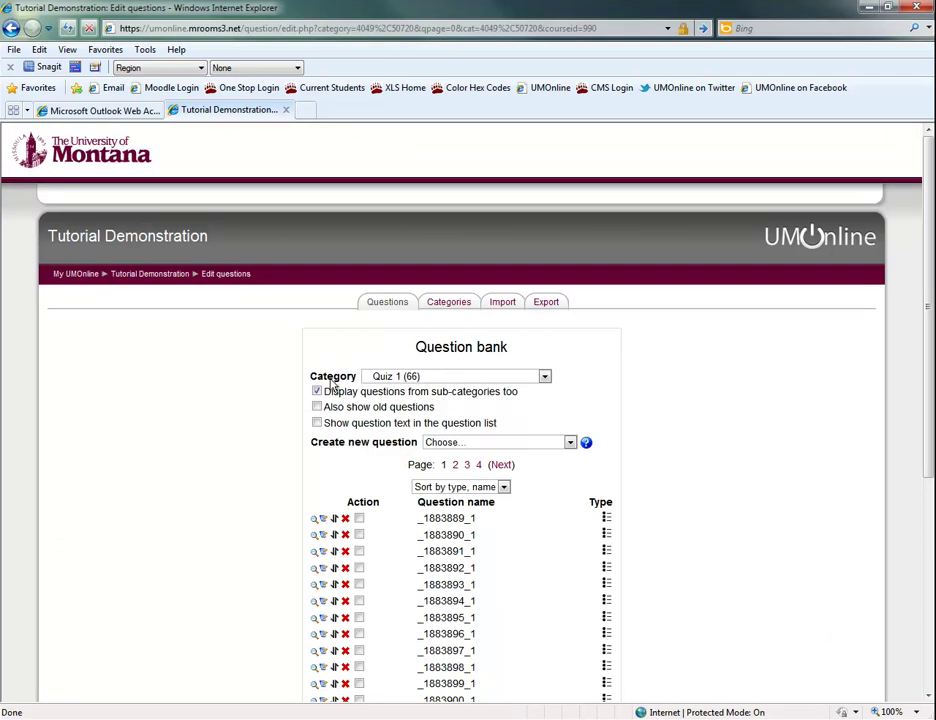
pyautogui.click(177, 283)
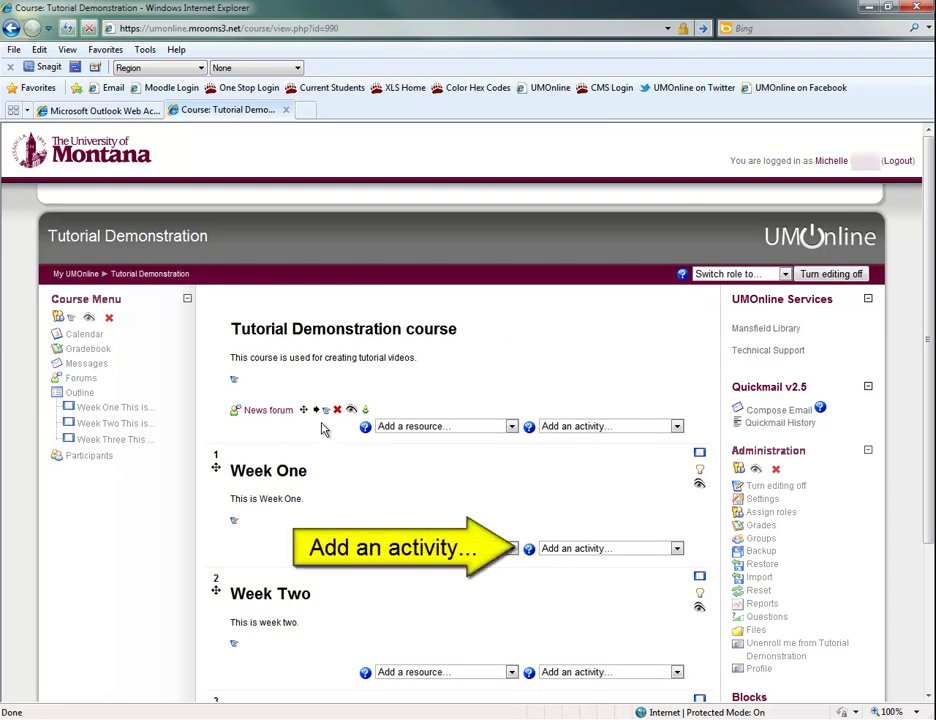
pyautogui.click(560, 555)
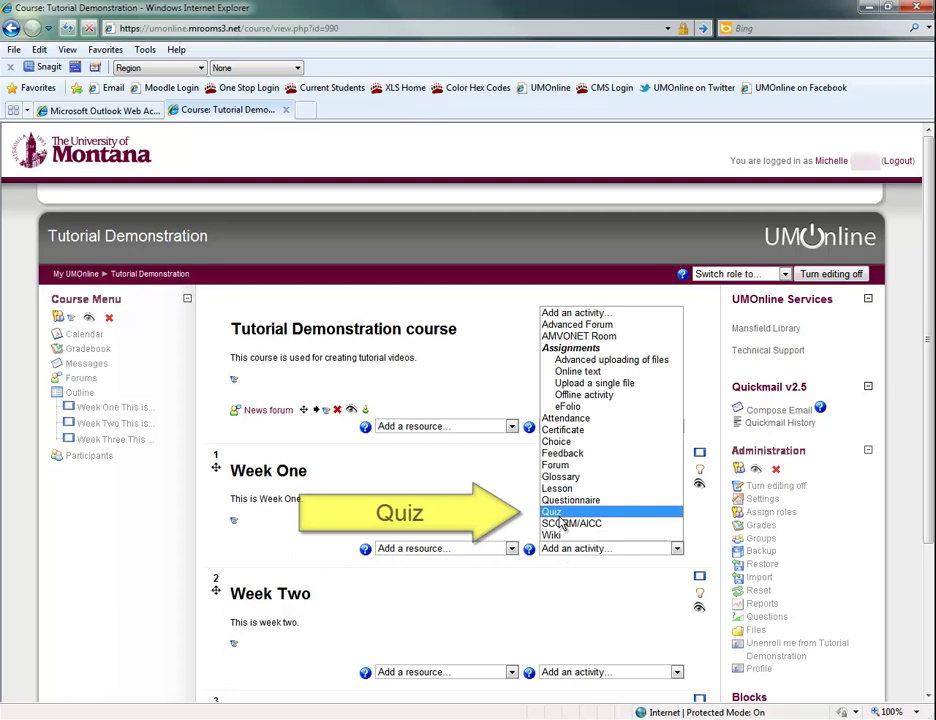
pyautogui.click(560, 513)
pyautogui.write('Quiz 1')
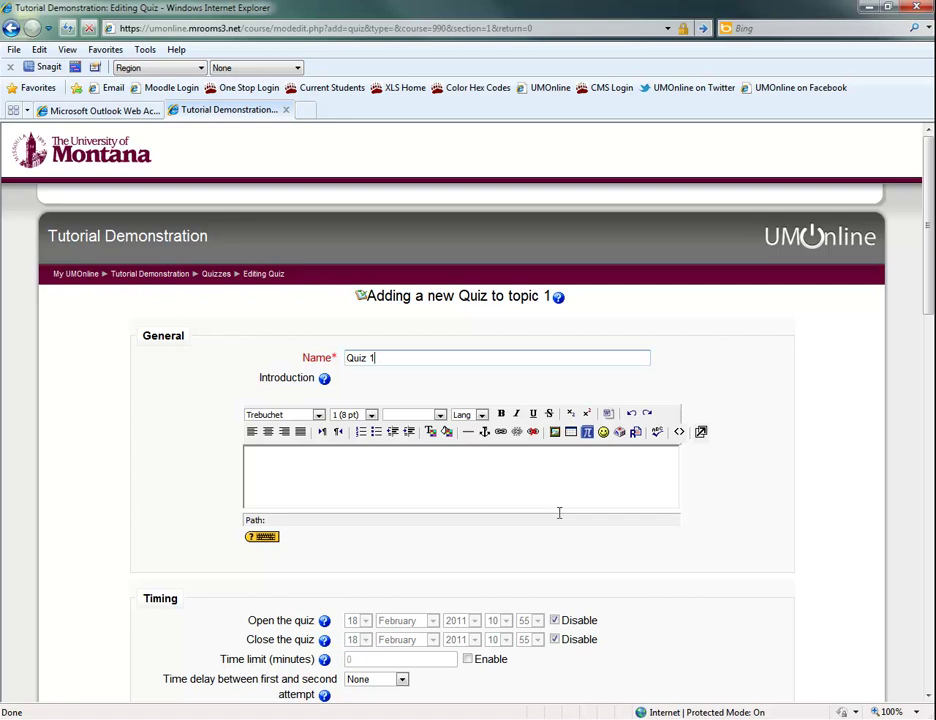
# Step: Give Quiz 1 the introduction 'Take this quiz.' and save and display it
pyautogui.click(563, 474)
pyautogui.write('Take this quiz.')
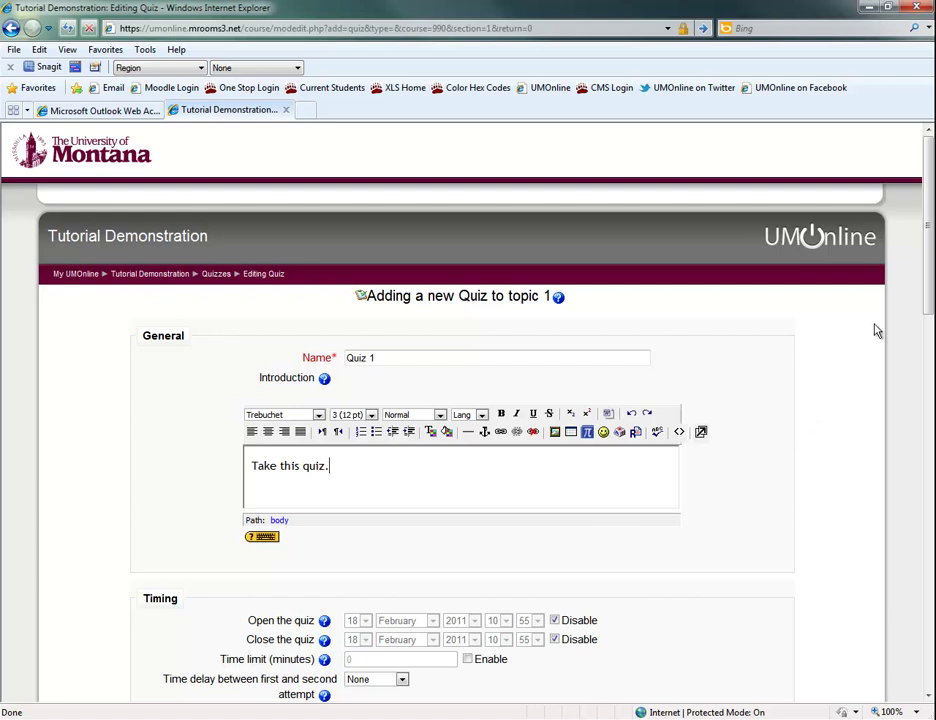
pyautogui.moveTo(927, 280); pyautogui.dragTo(929, 638)
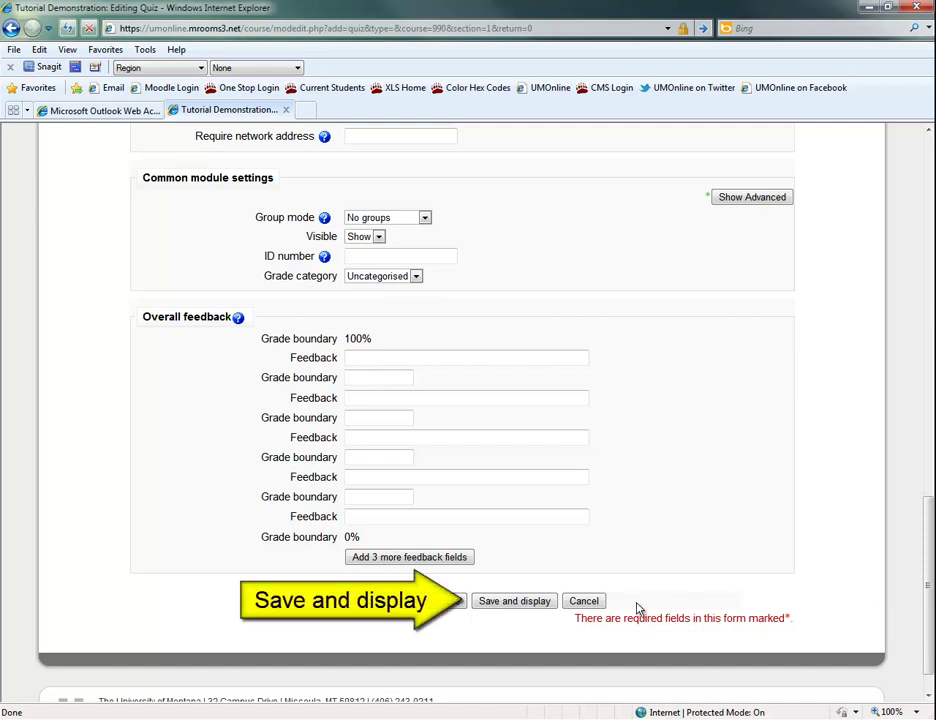
pyautogui.click(551, 603)
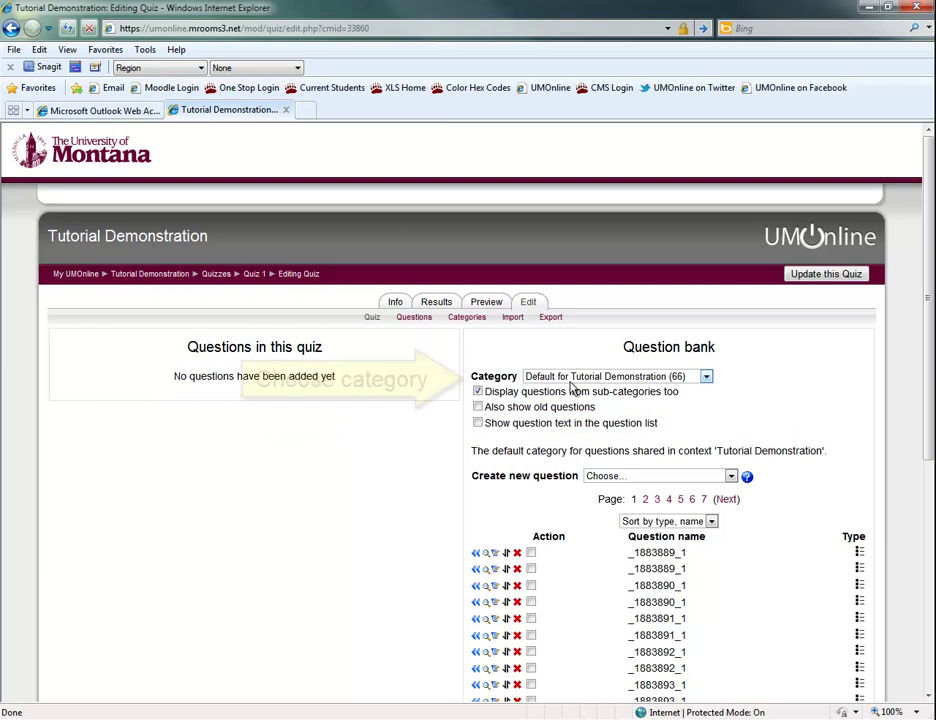
# Step: Switch the question bank to the 'Quiz 1 (66)' category and show all 66 questions
pyautogui.click(572, 377)
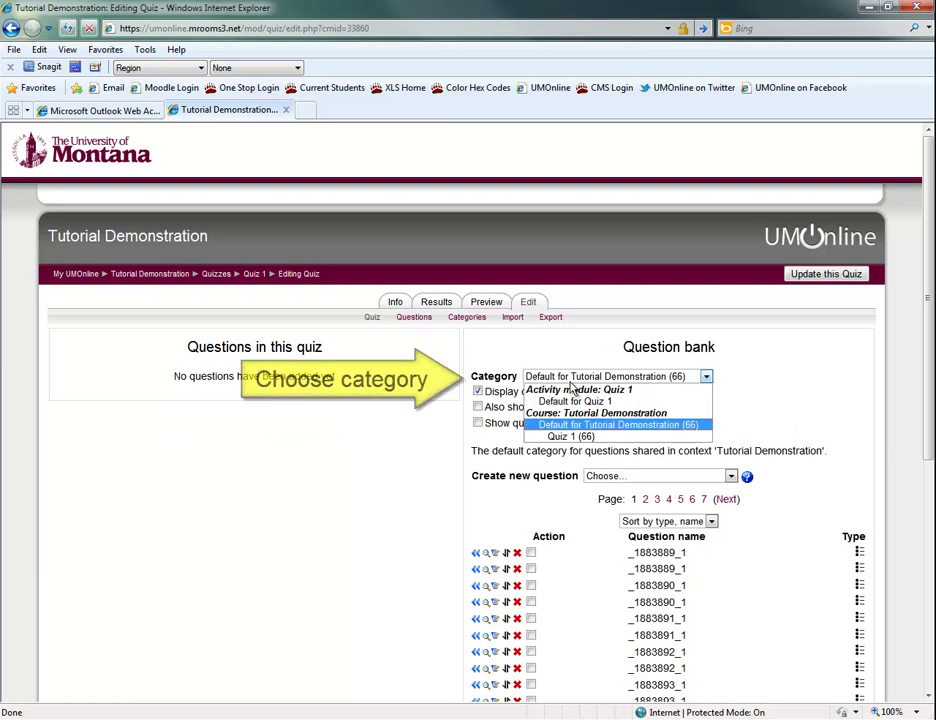
pyautogui.click(572, 437)
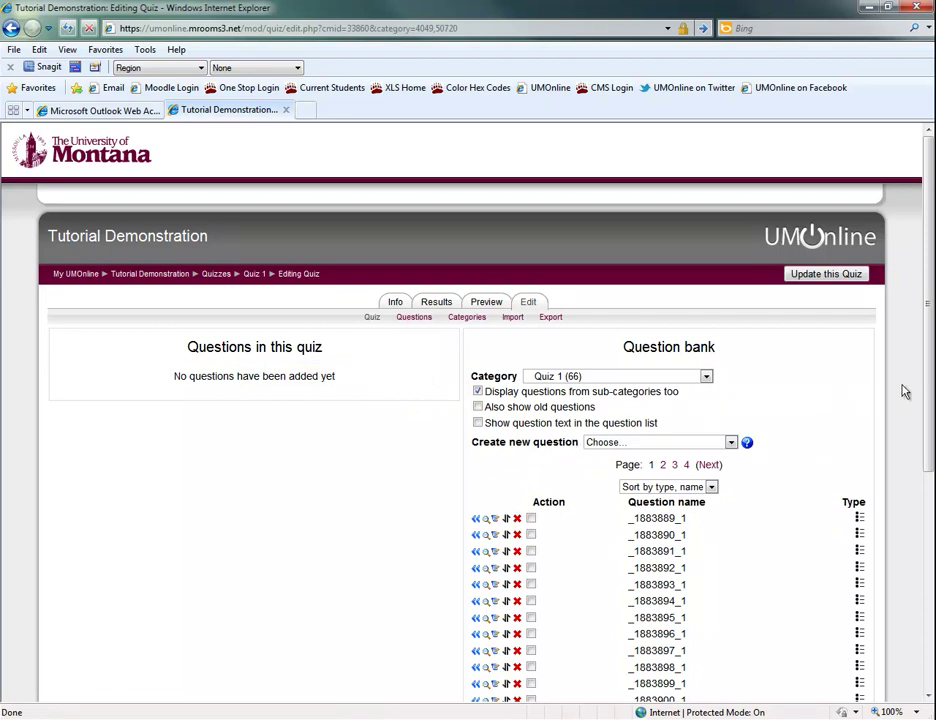
pyautogui.moveTo(929, 387); pyautogui.dragTo(929, 555)
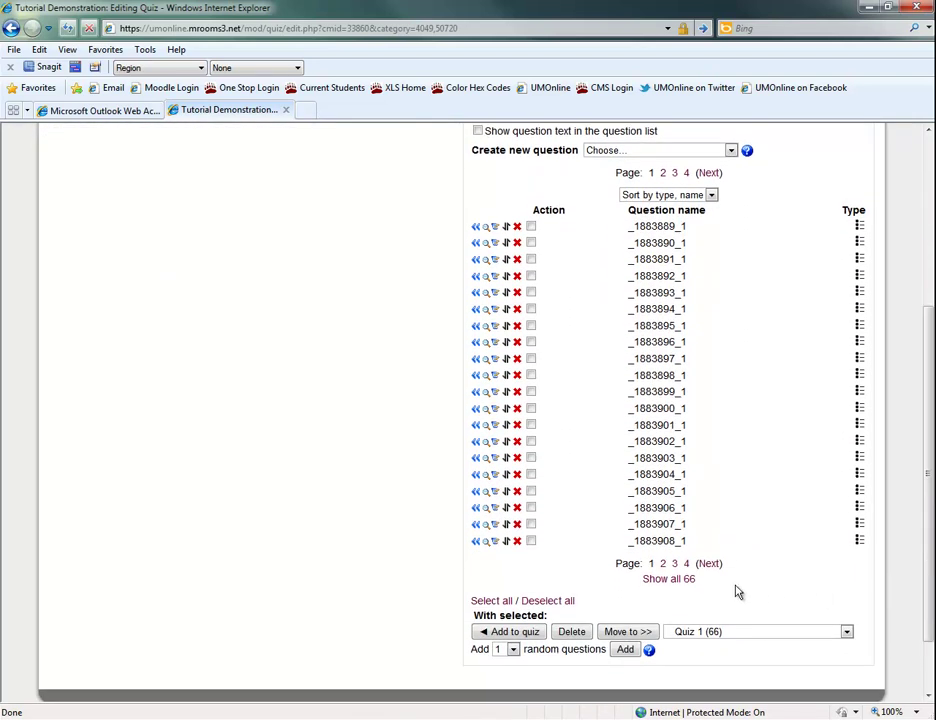
pyautogui.click(672, 579)
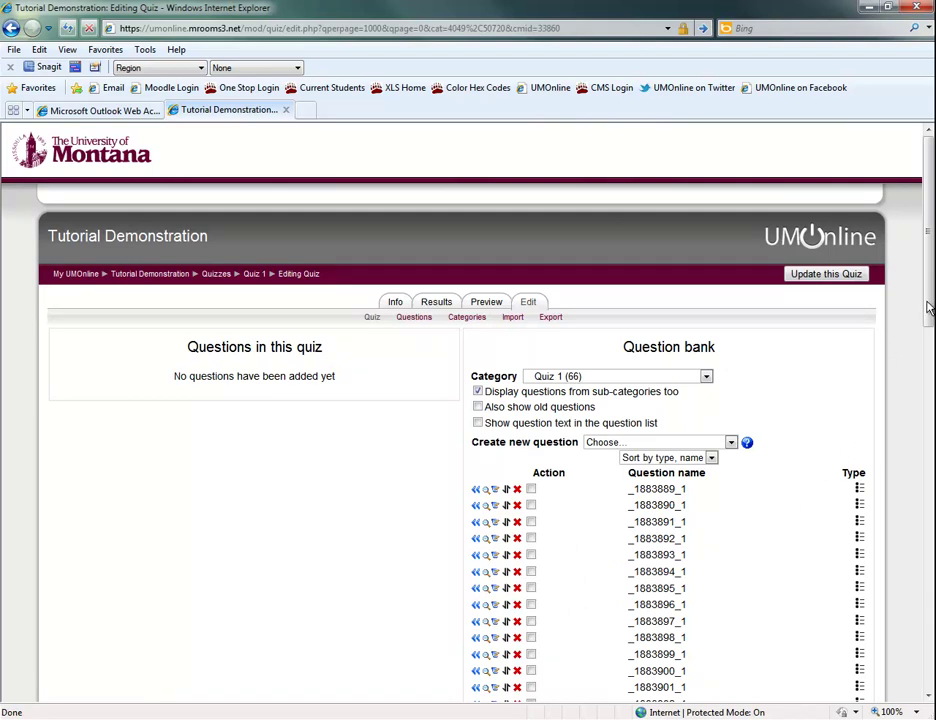
# Step: Select all 66 bank questions and add them to the quiz
pyautogui.moveTo(928, 308)
pyautogui.mouseDown()
pyautogui.moveTo(928, 537)
pyautogui.moveTo(910, 664)
pyautogui.mouseUp()
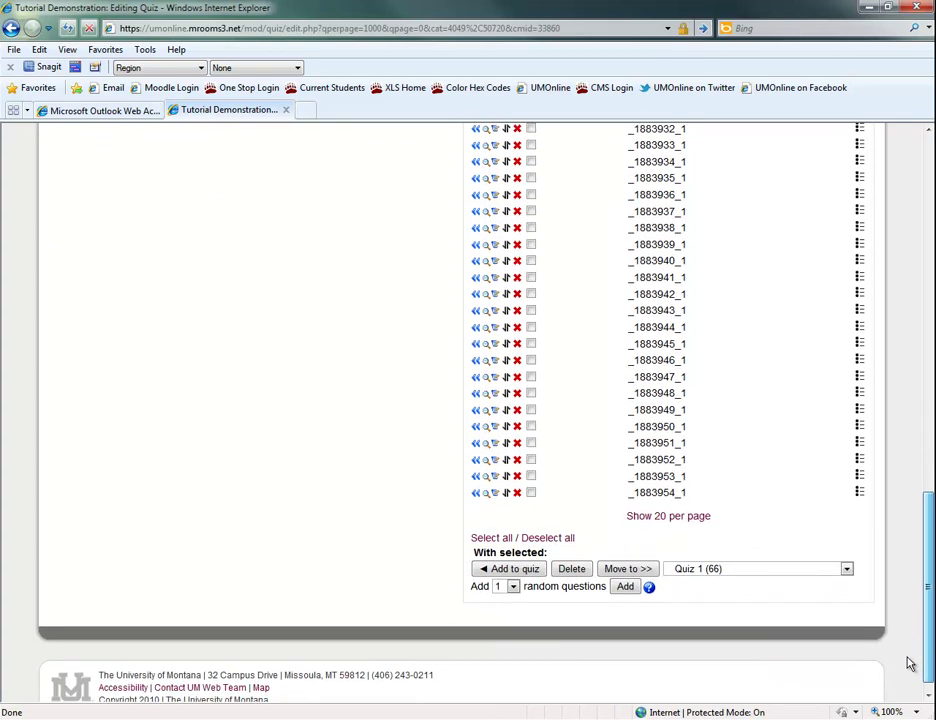
pyautogui.click(505, 540)
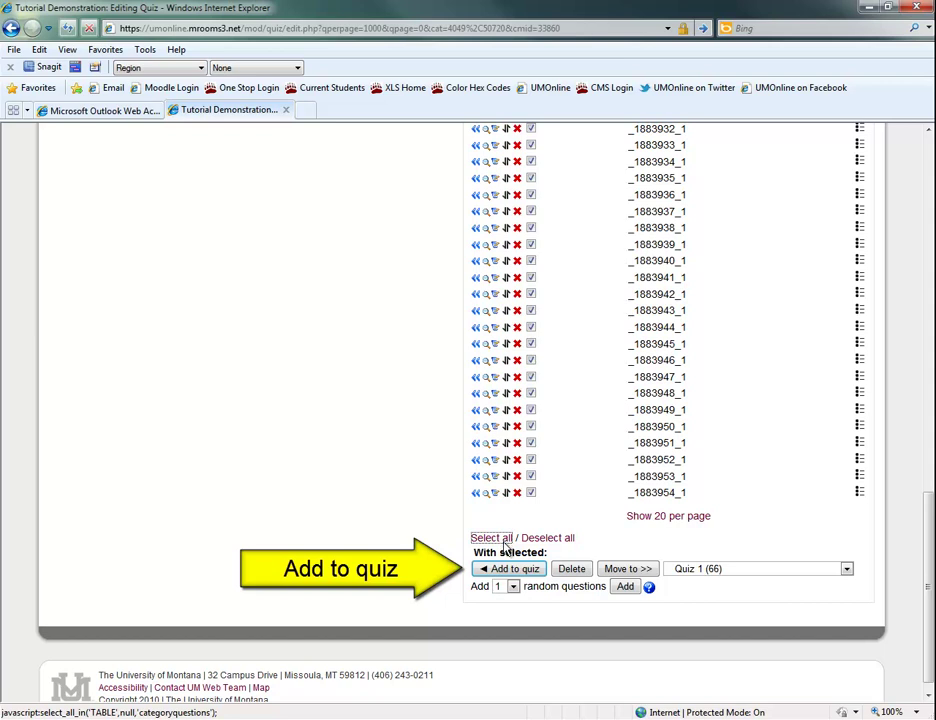
pyautogui.click(510, 569)
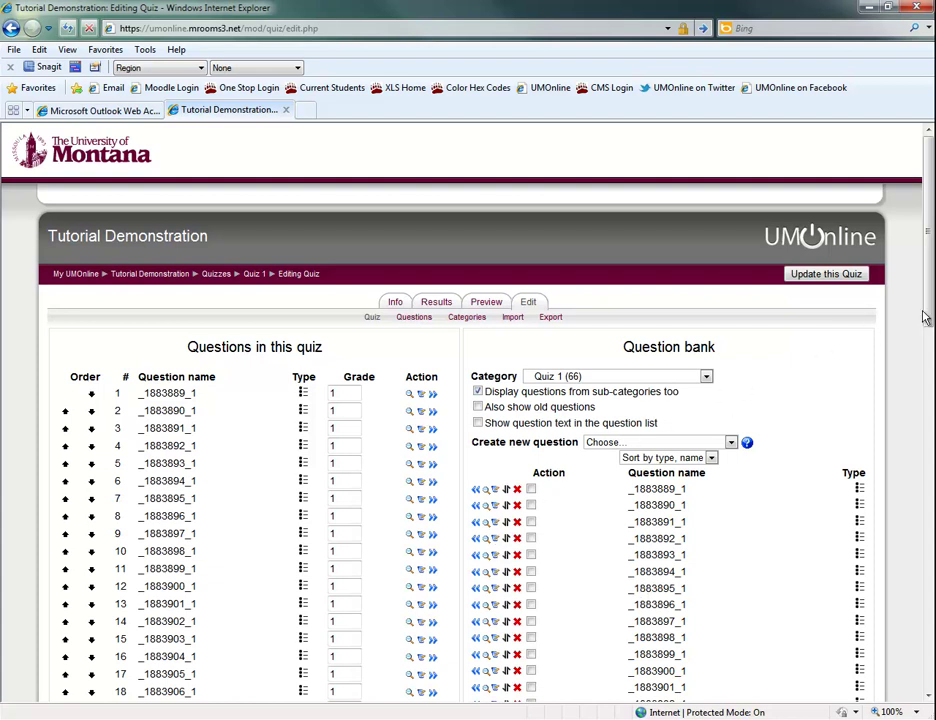
pyautogui.moveTo(925, 317); pyautogui.dragTo(921, 637)
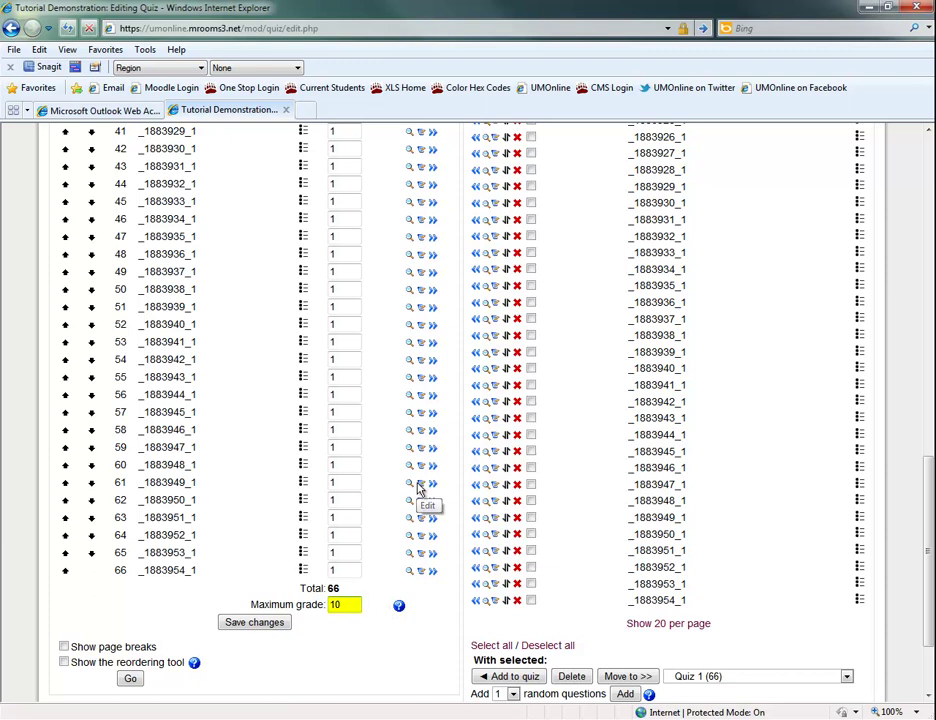
# Step: Change the quiz's maximum grade from 10 to 66 and save
pyautogui.press('BackSpace')
pyautogui.press('BackSpace')
pyautogui.write('66')
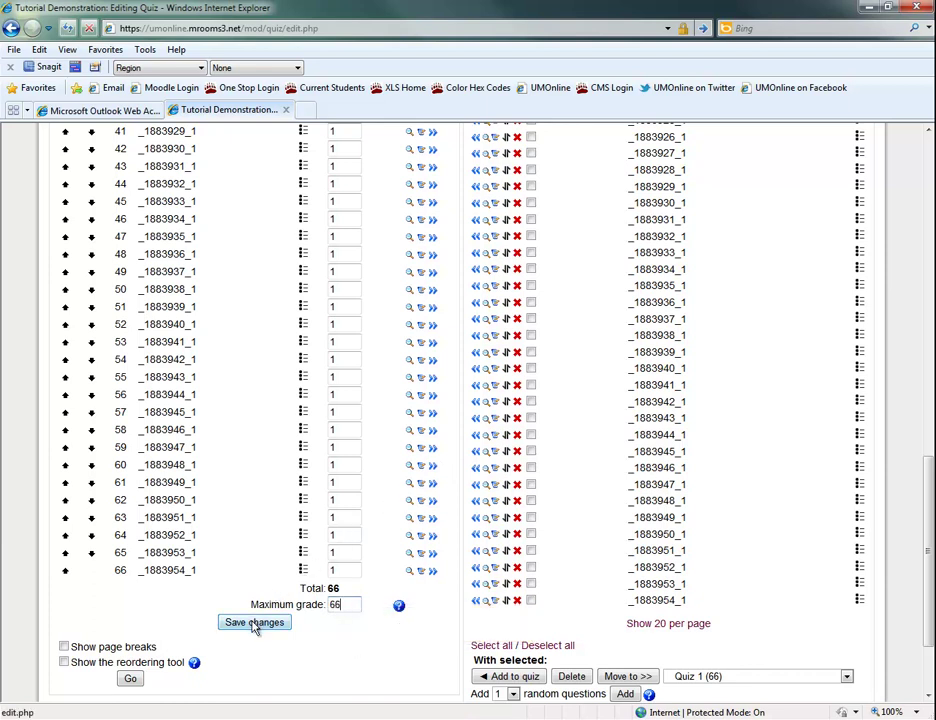
pyautogui.click(254, 623)
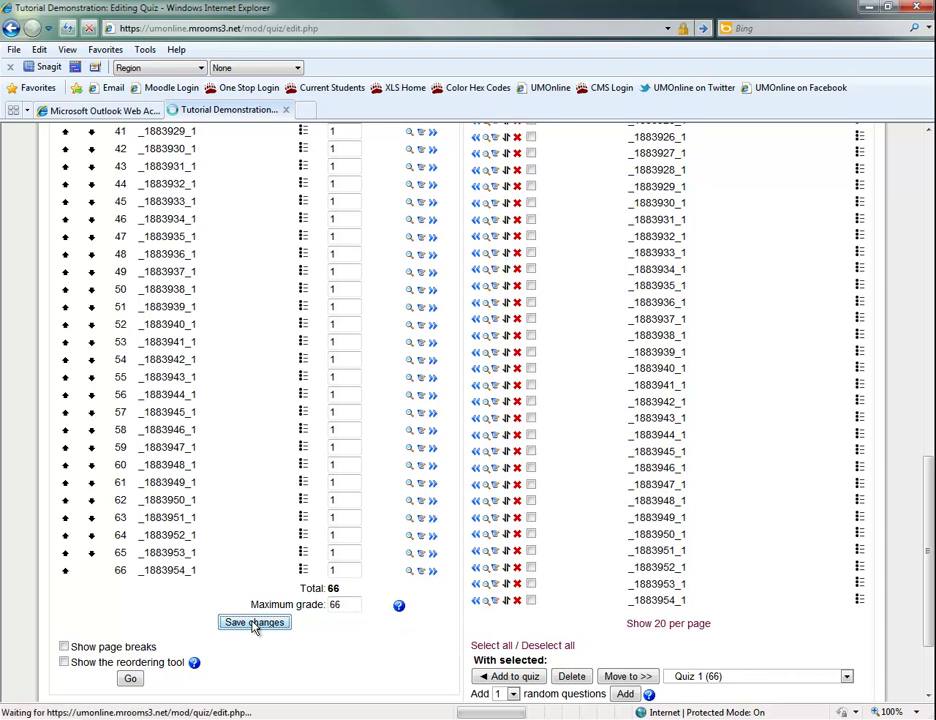